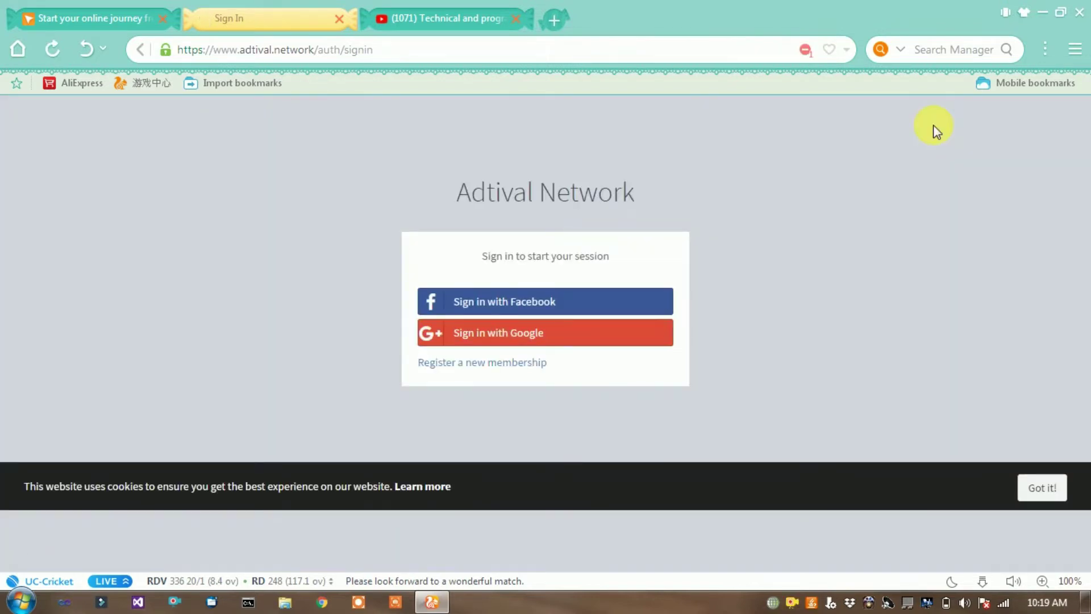
Sign in to Adtival Network with the first listed Google account, entering the account password
click(494, 340)
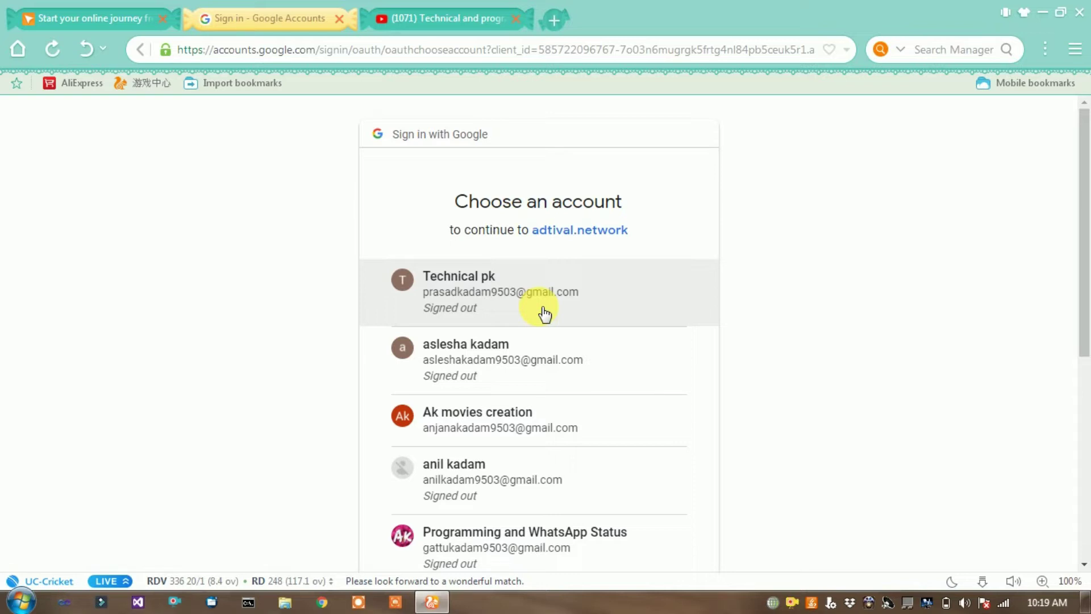
click(480, 295)
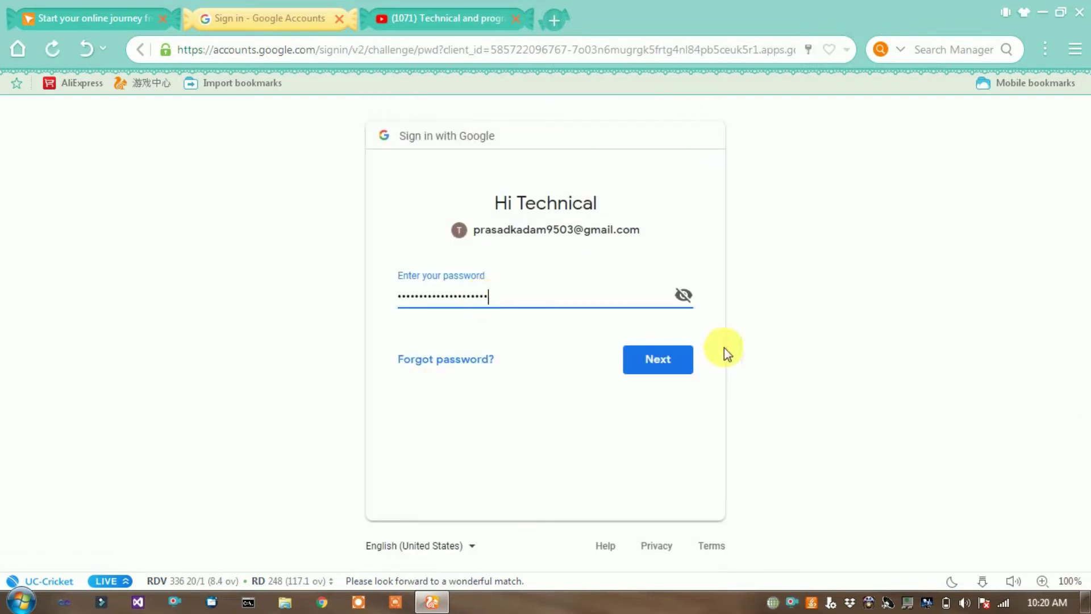
click(648, 359)
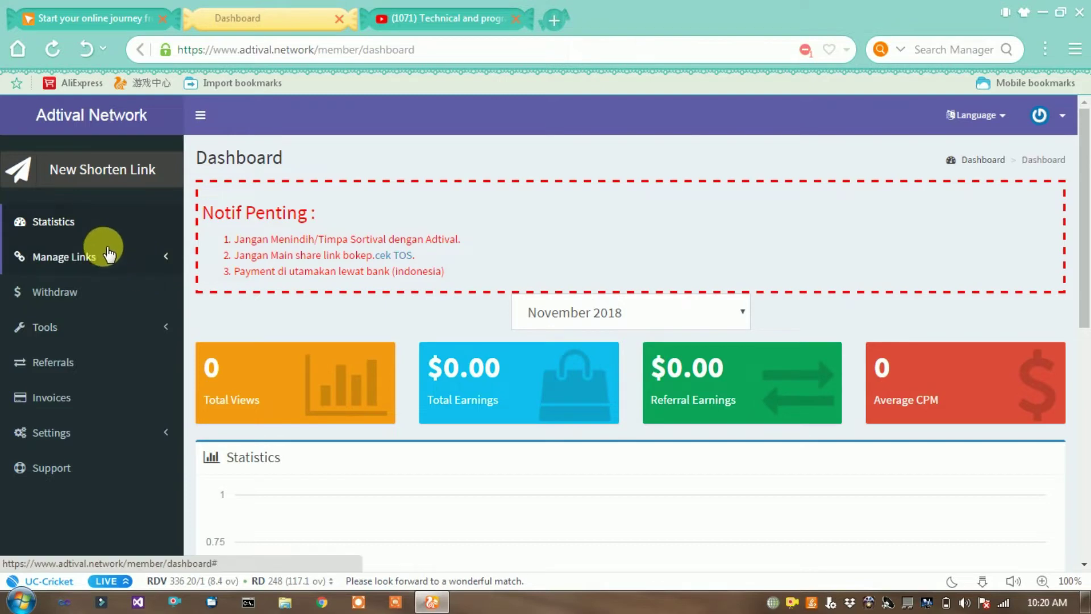
Open the profile settings and look through the billing address and withdrawal info fields
click(201, 117)
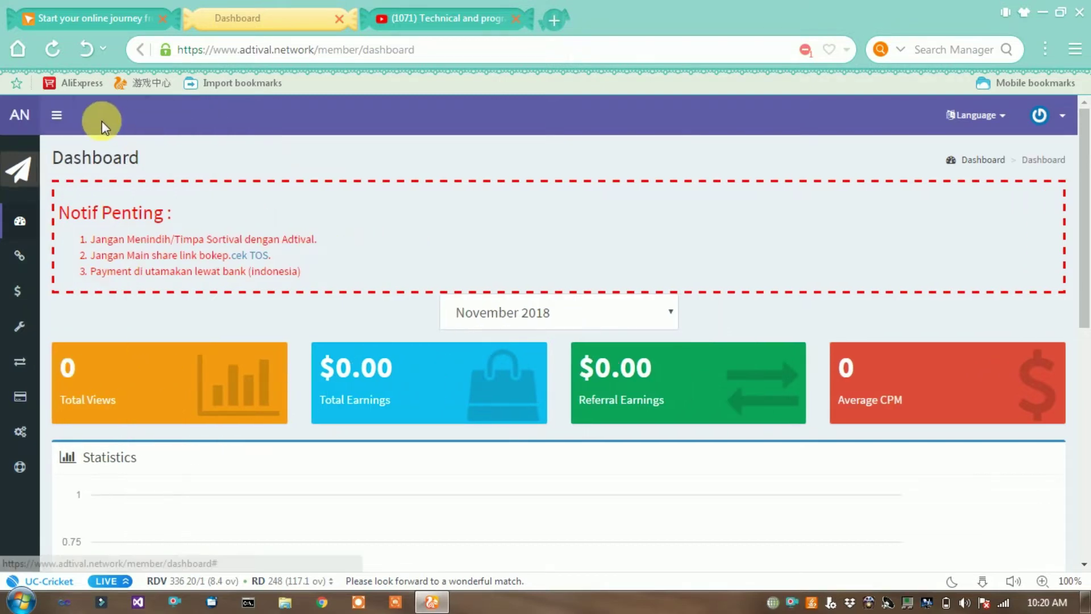
click(62, 128)
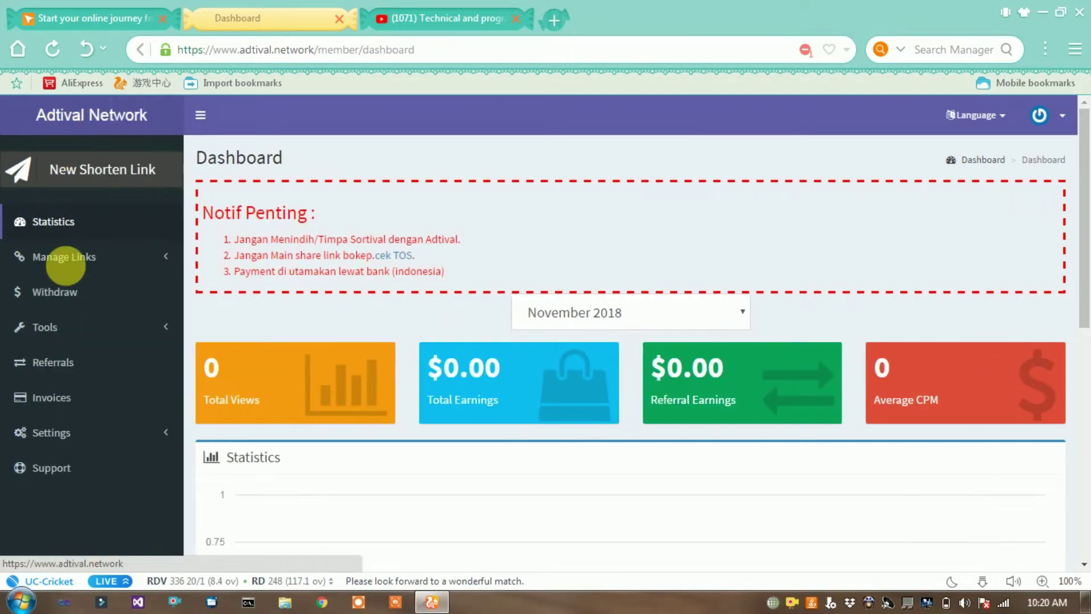
click(68, 438)
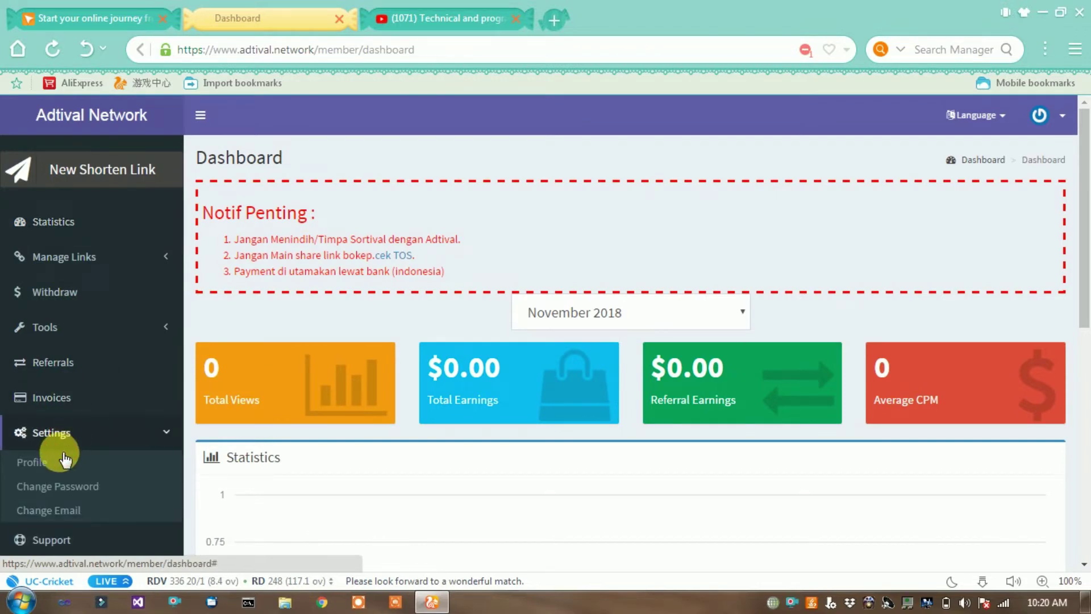
click(51, 462)
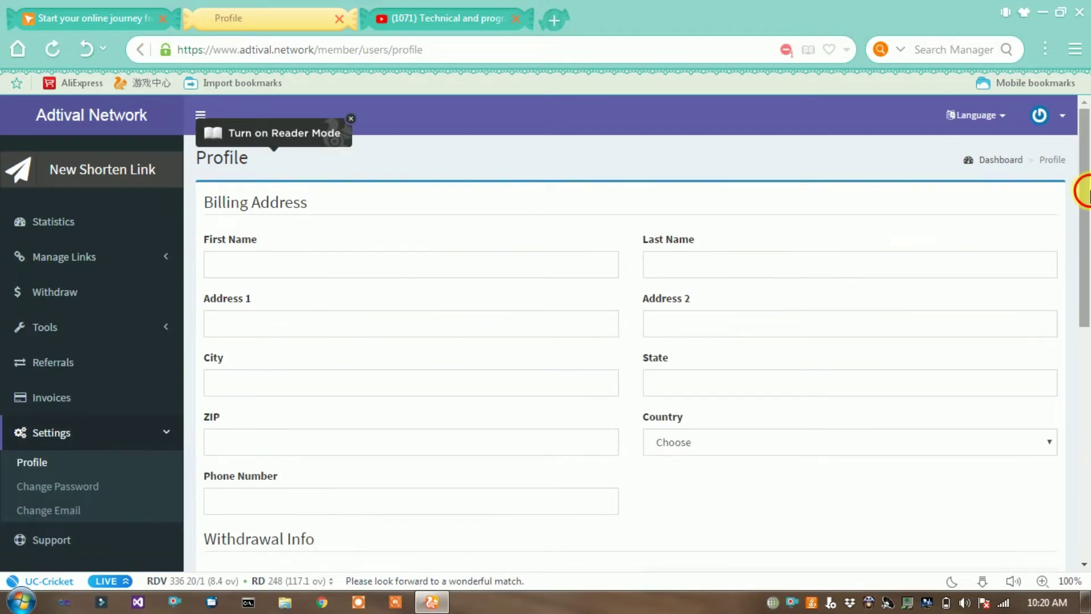
scroll(1049, 465, down, 10)
drag(1084, 358, 1084, 128)
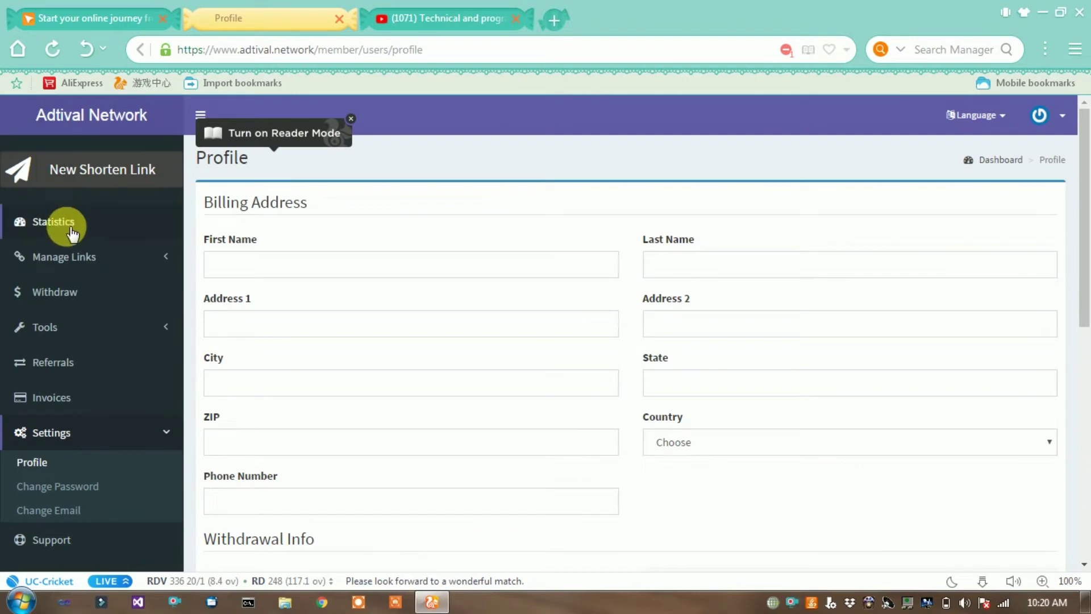
Open the new short link form and dismiss the Reader Mode prompt
click(103, 177)
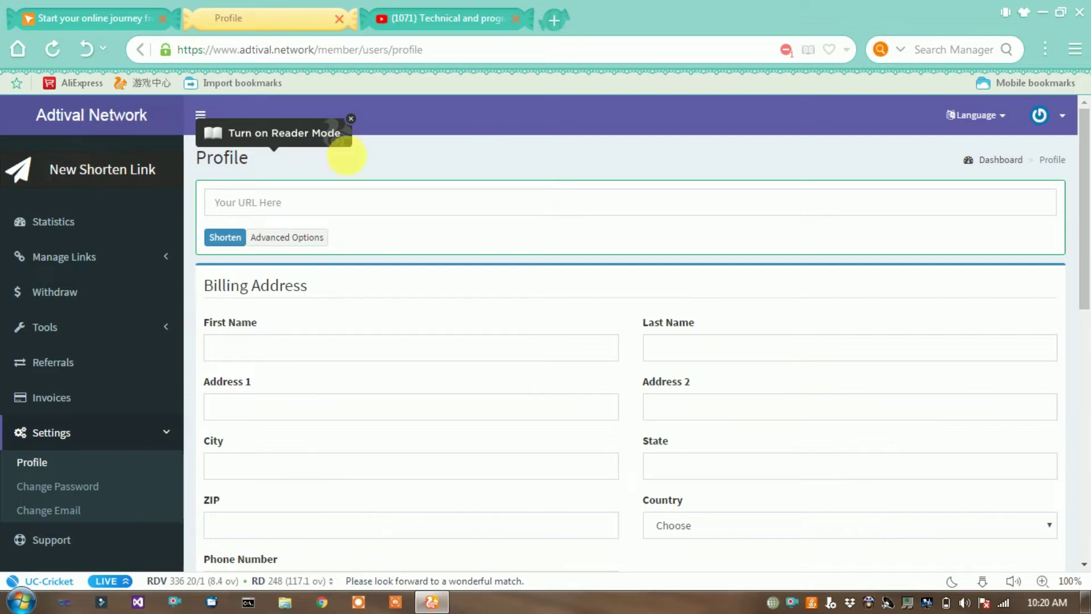
click(354, 121)
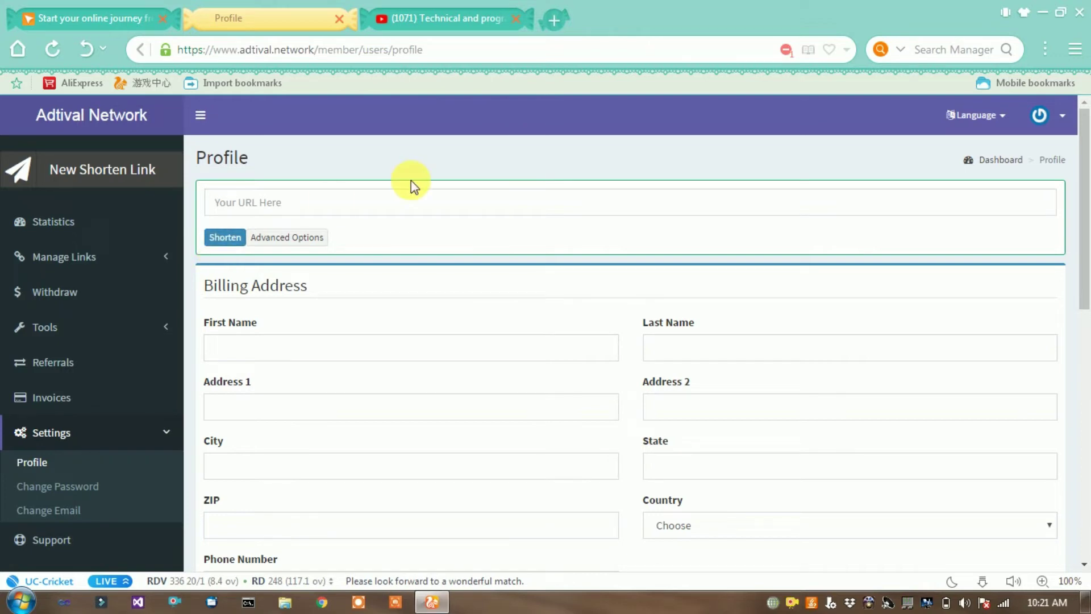
Copy the full address of the Technical and programming Ak channel's videos page on YouTube
click(426, 19)
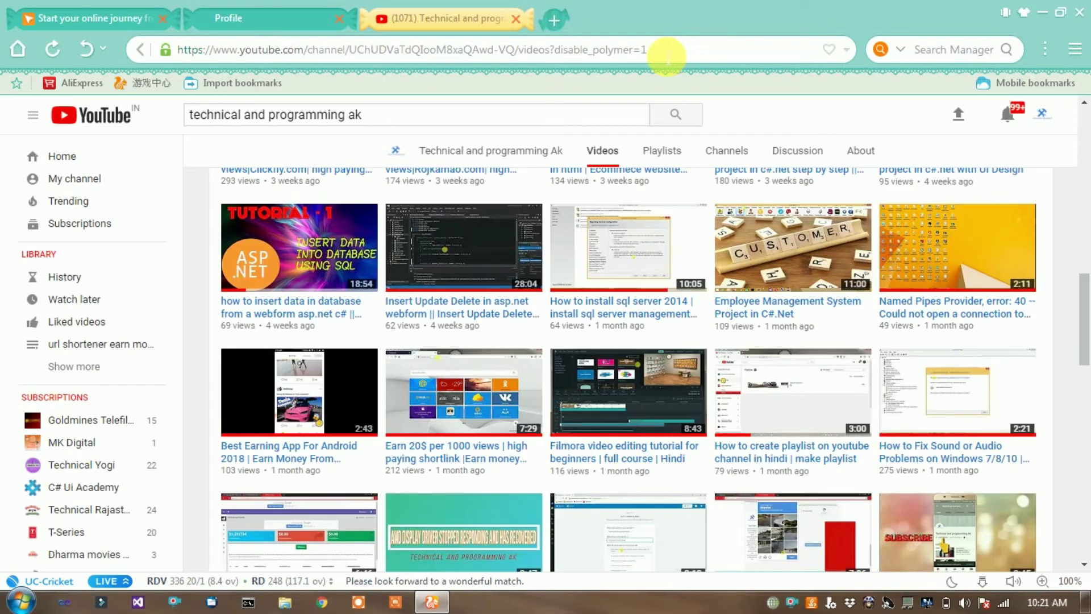
drag(670, 52, 196, 57)
click(200, 57)
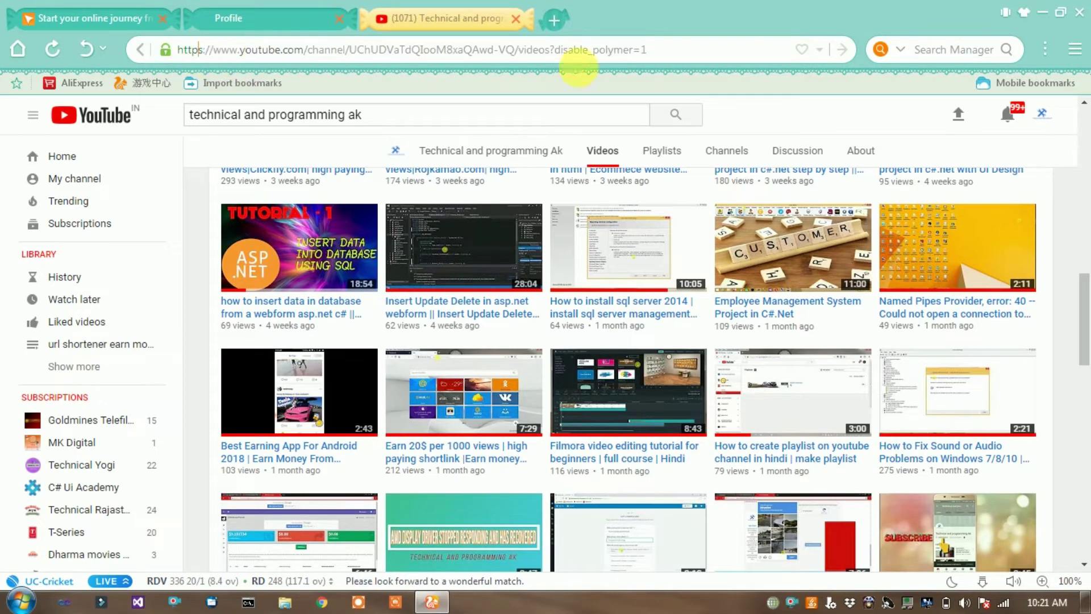
triple_click(660, 57)
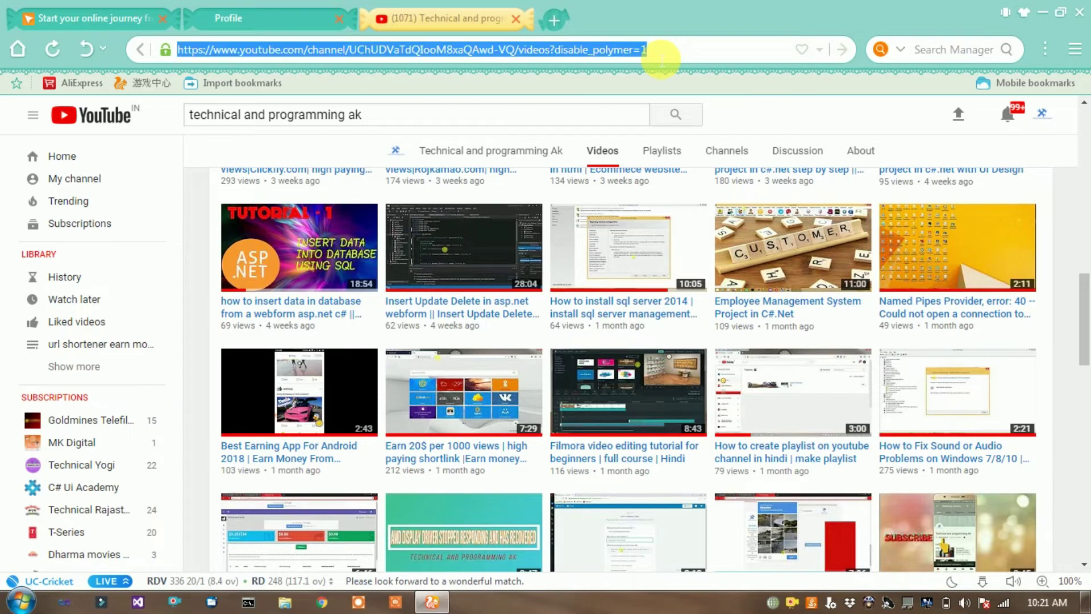
right_click(582, 49)
click(630, 122)
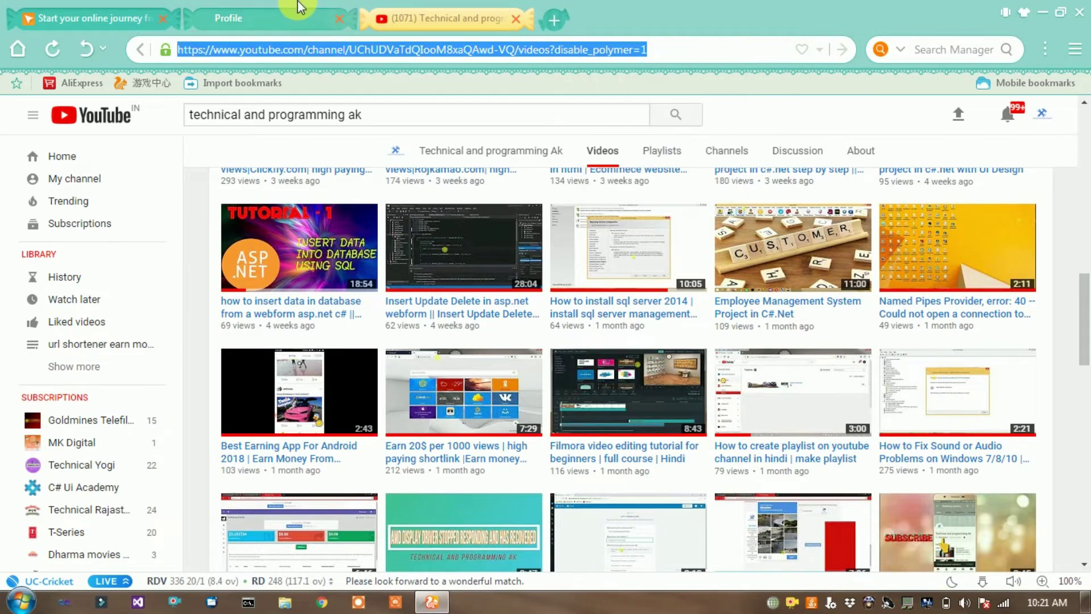
Paste the copied YouTube channel address into Adtival's new short link form and shorten it
click(223, 16)
click(267, 215)
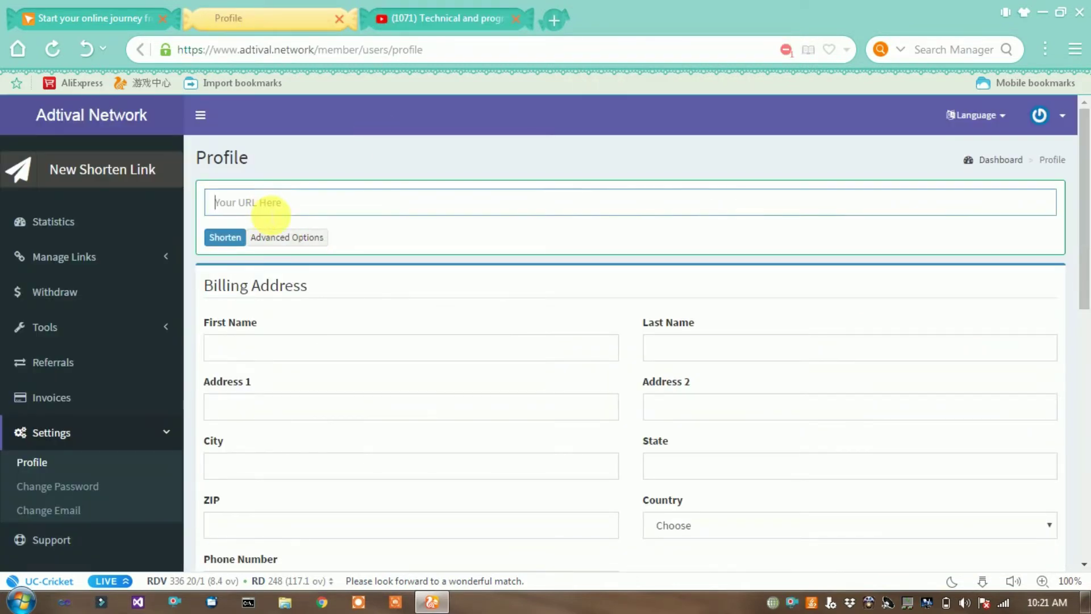
key(ctrl+v)
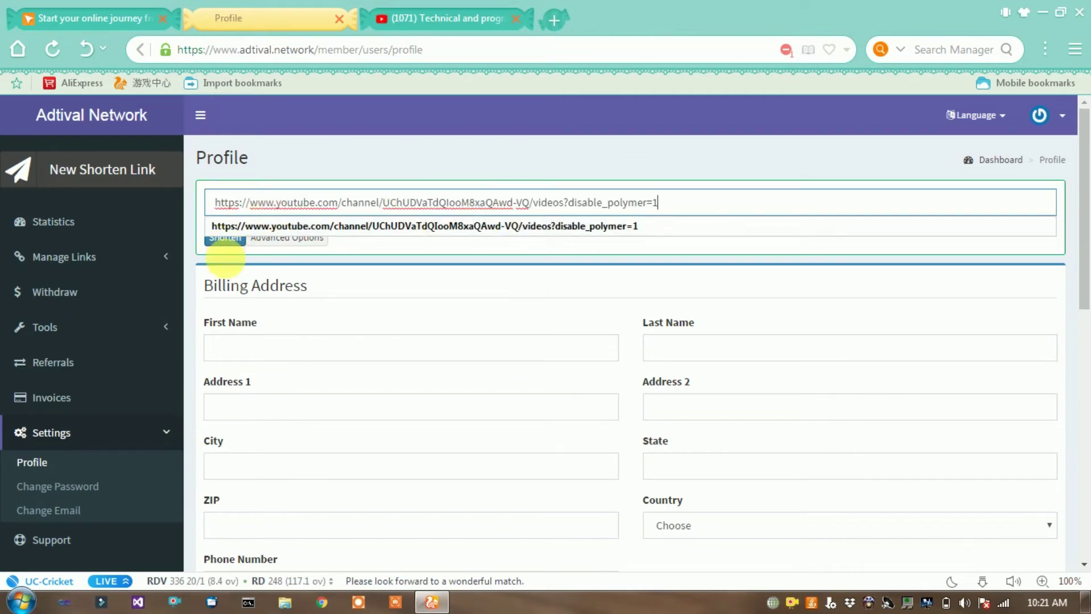
click(234, 243)
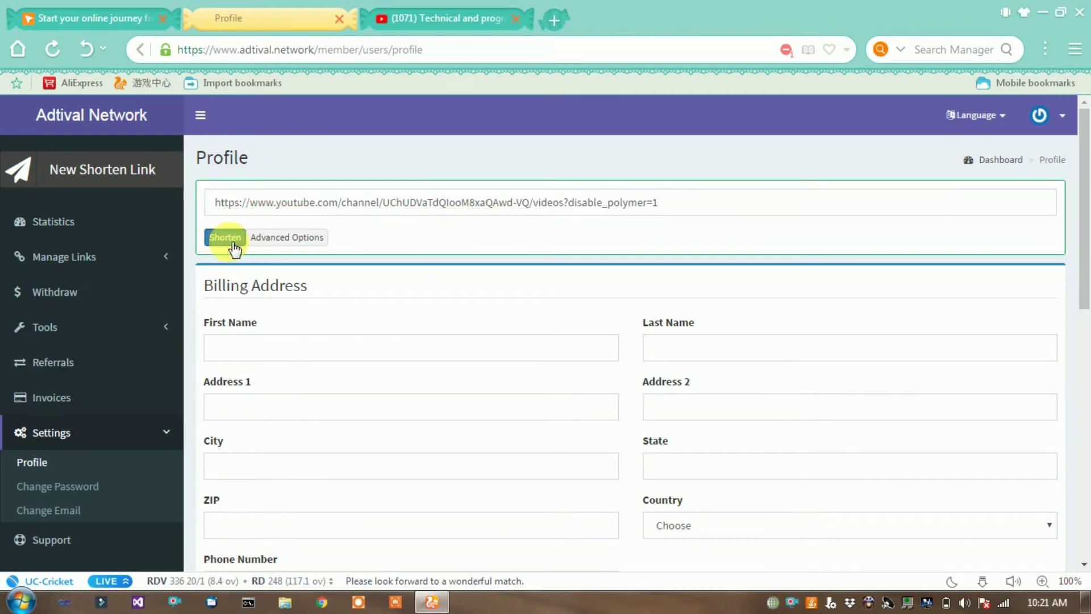
click(233, 244)
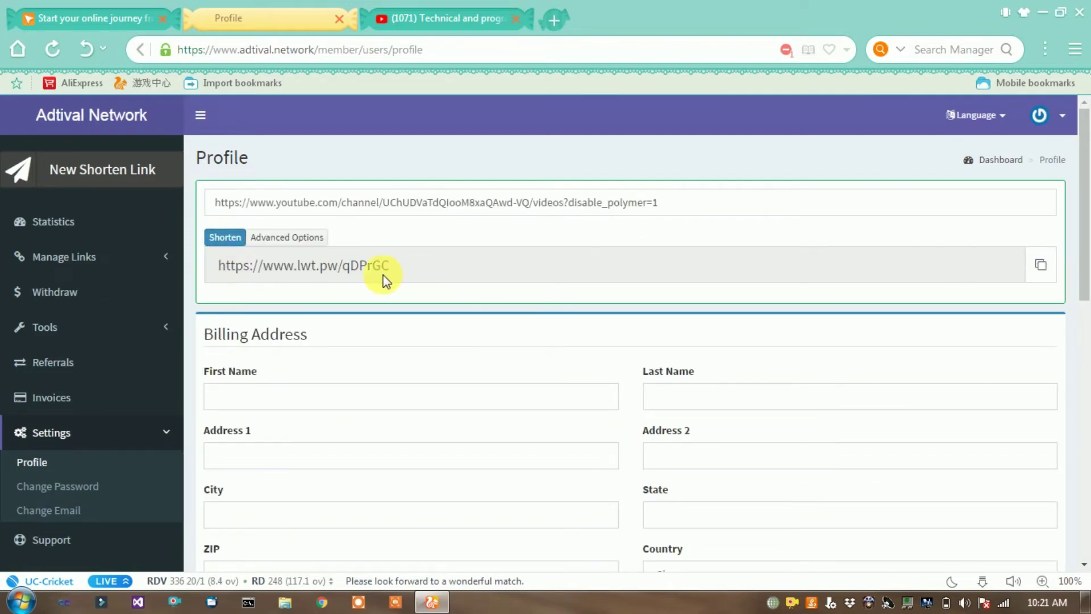
Copy the generated short link and open it in a new browser tab, staying on the Profile page
click(1041, 267)
click(289, 265)
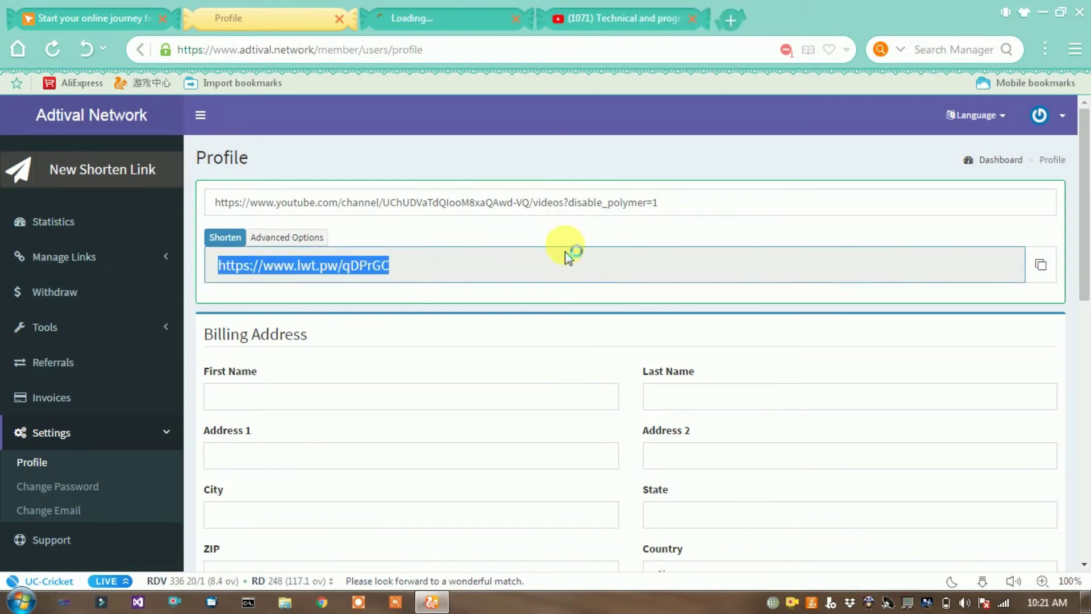
click(559, 214)
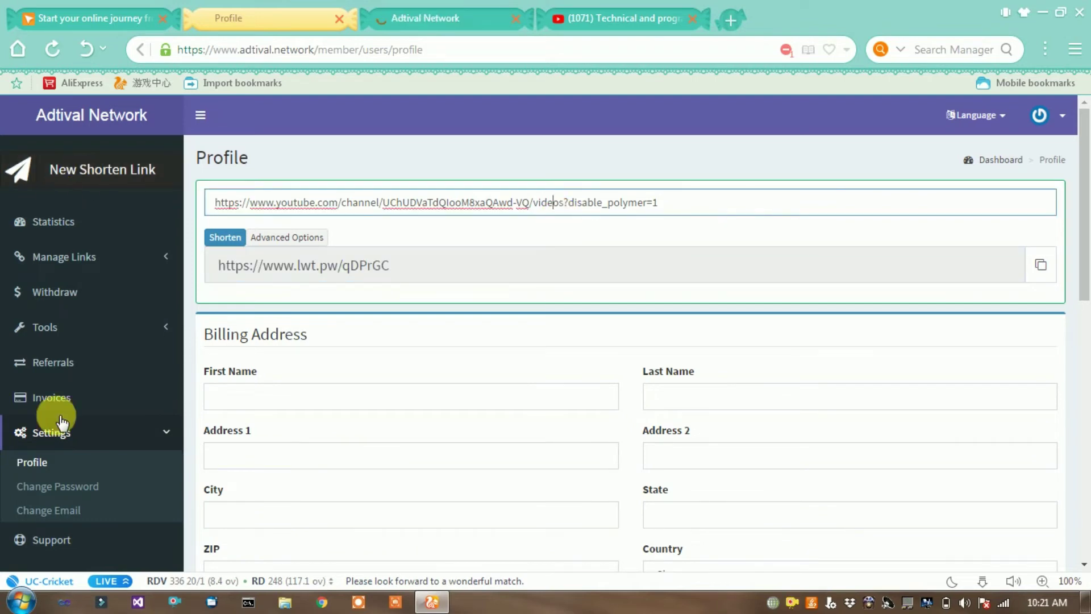
Check the available balance on the Withdraw Funds page and try to request a withdrawal
click(78, 291)
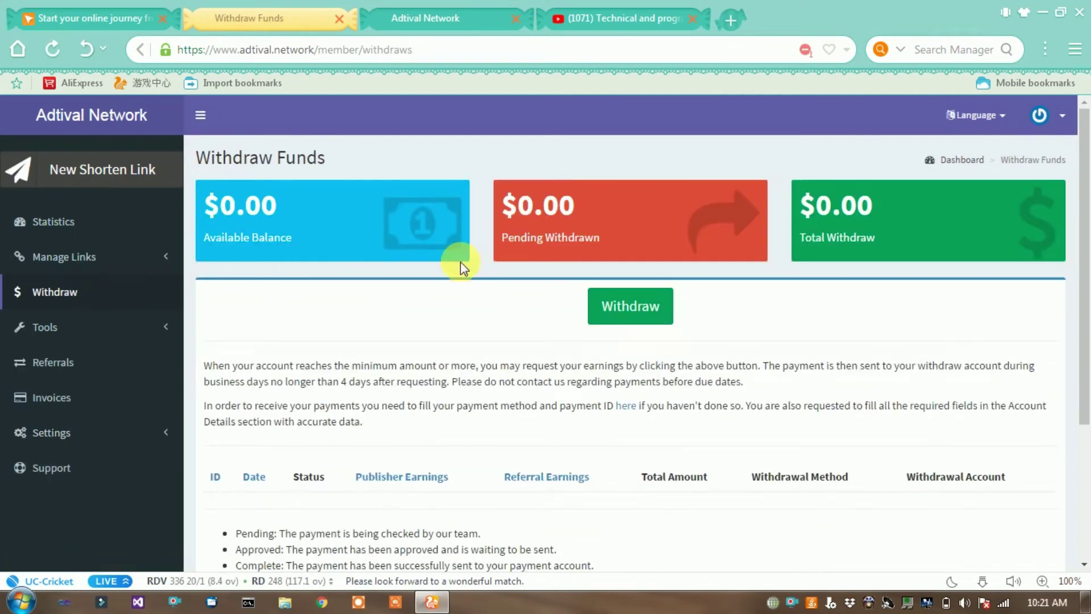
drag(231, 216, 299, 211)
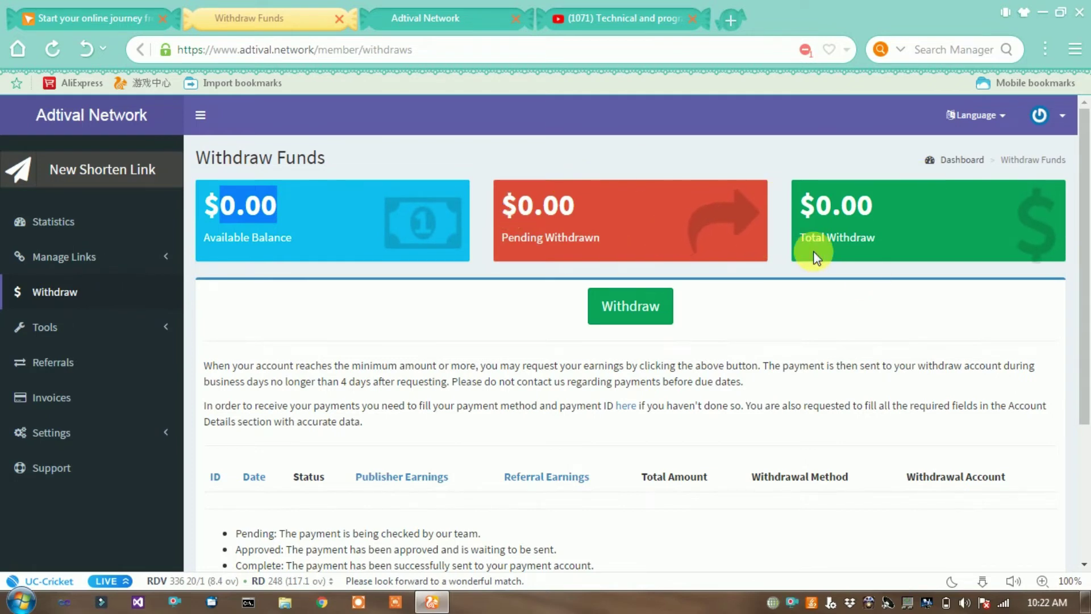
click(642, 319)
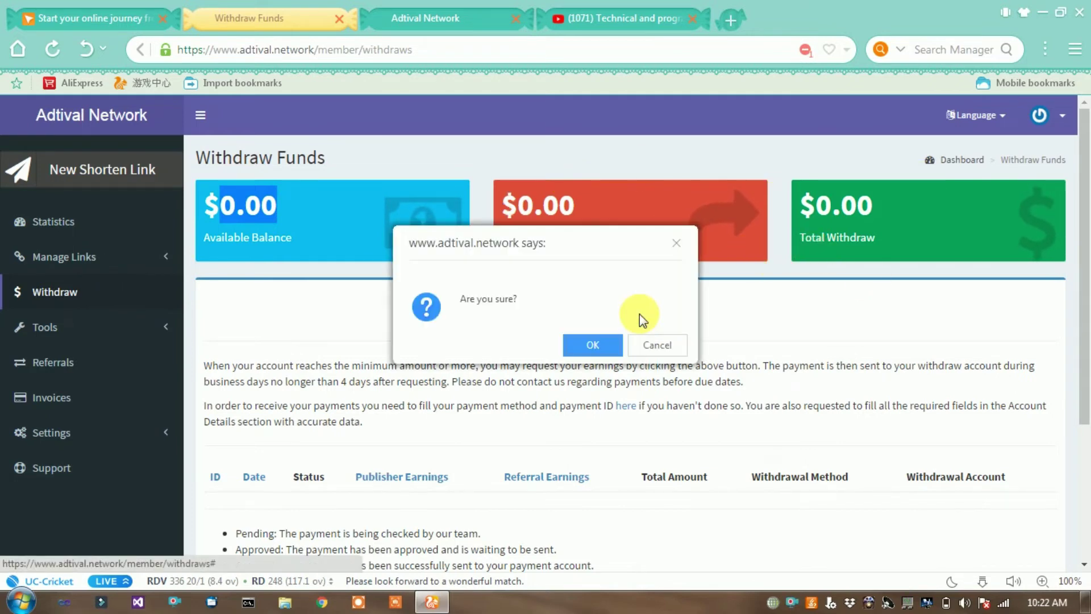
click(598, 343)
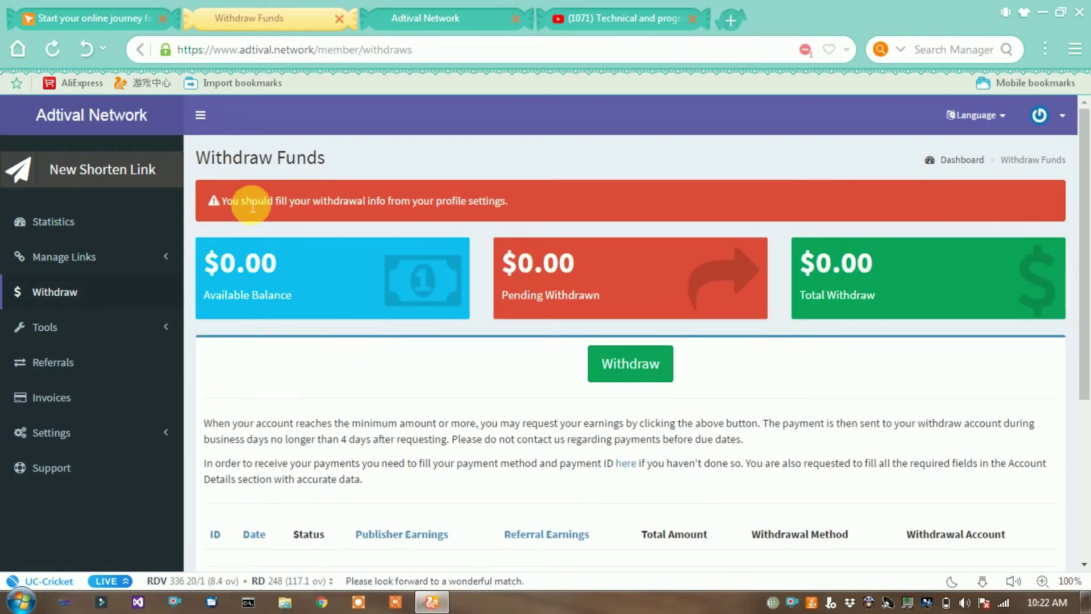
drag(230, 210, 395, 205)
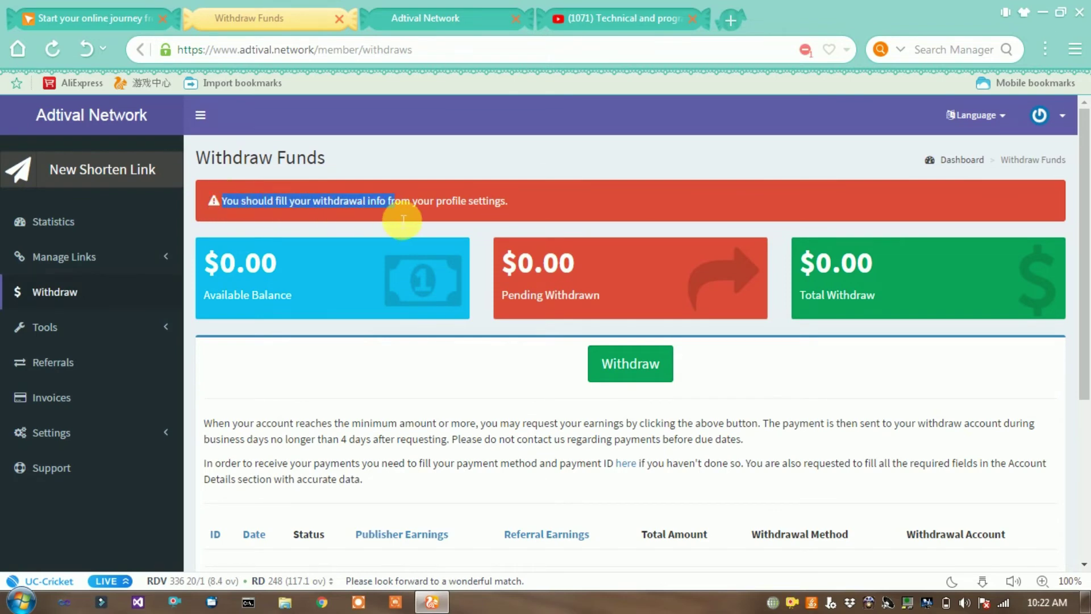
click(302, 207)
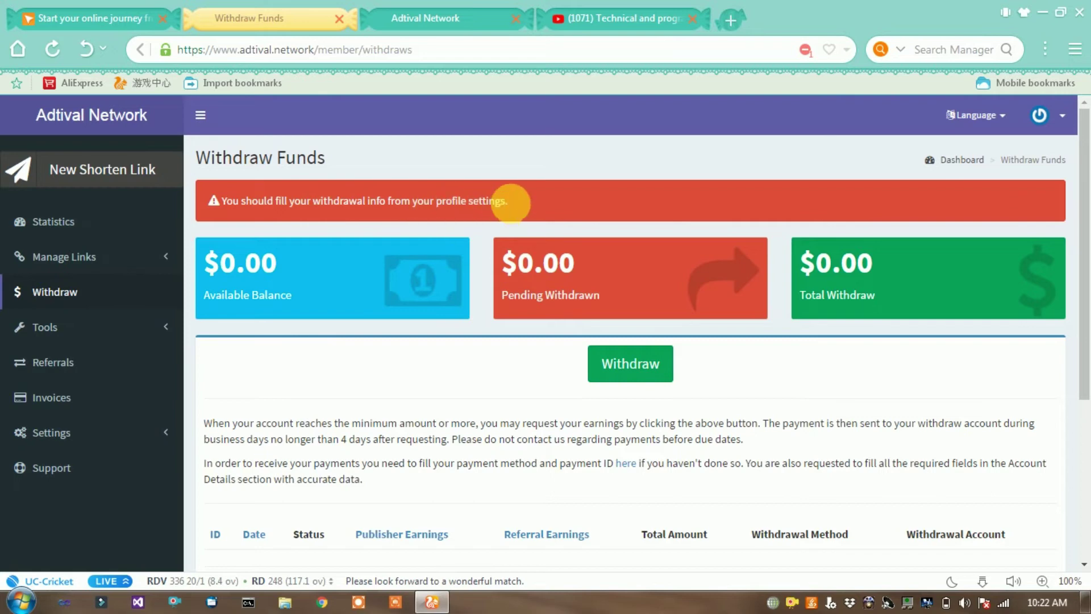
Open the profile settings and check the minimum withdrawal amounts for PayPal and Bank Transfer
click(64, 436)
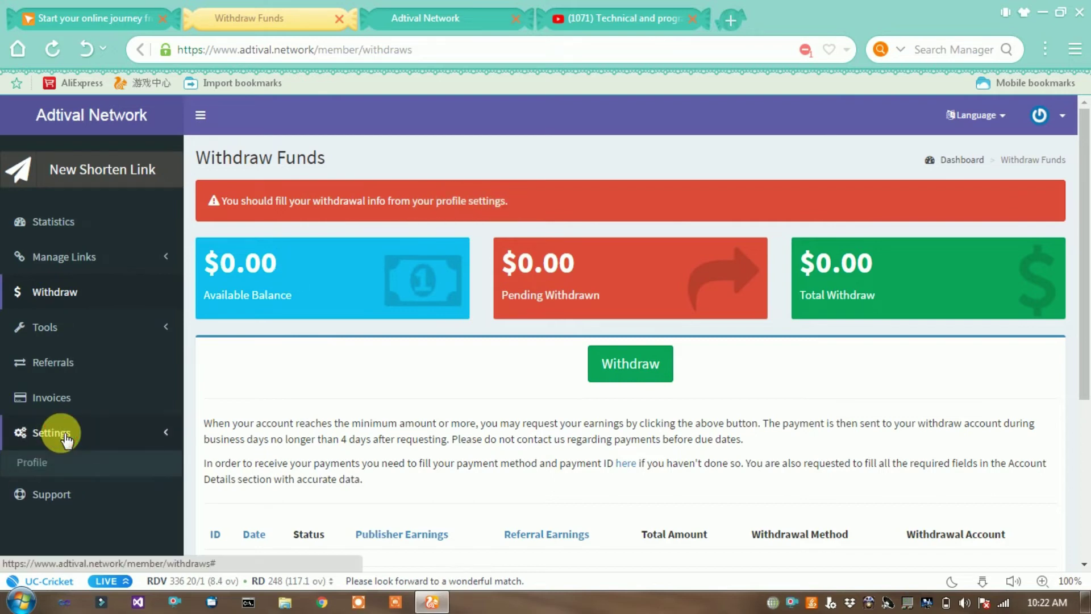
click(34, 461)
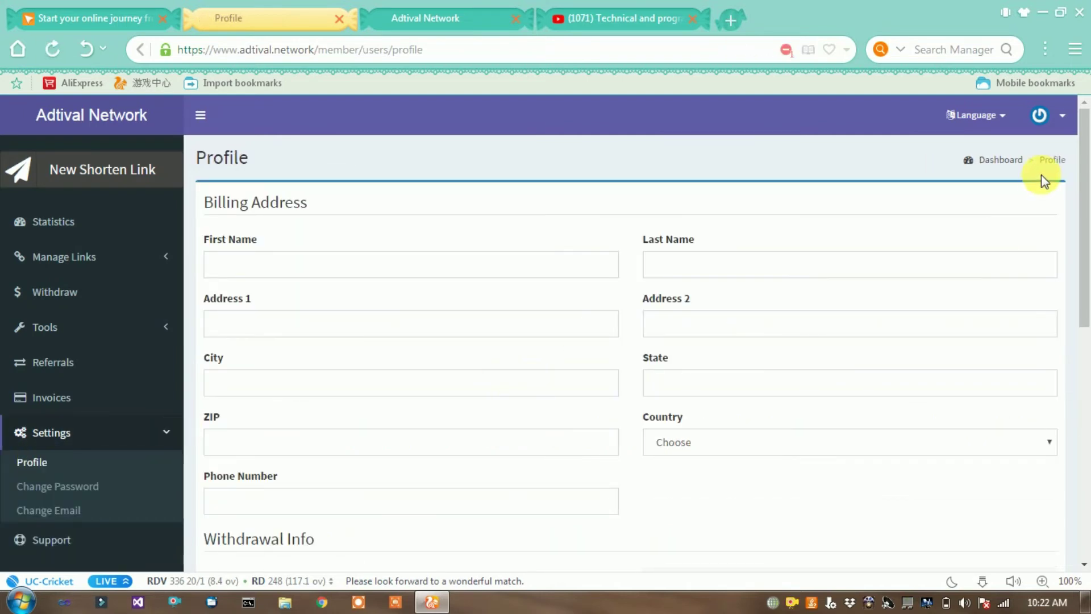
drag(1087, 176, 1080, 307)
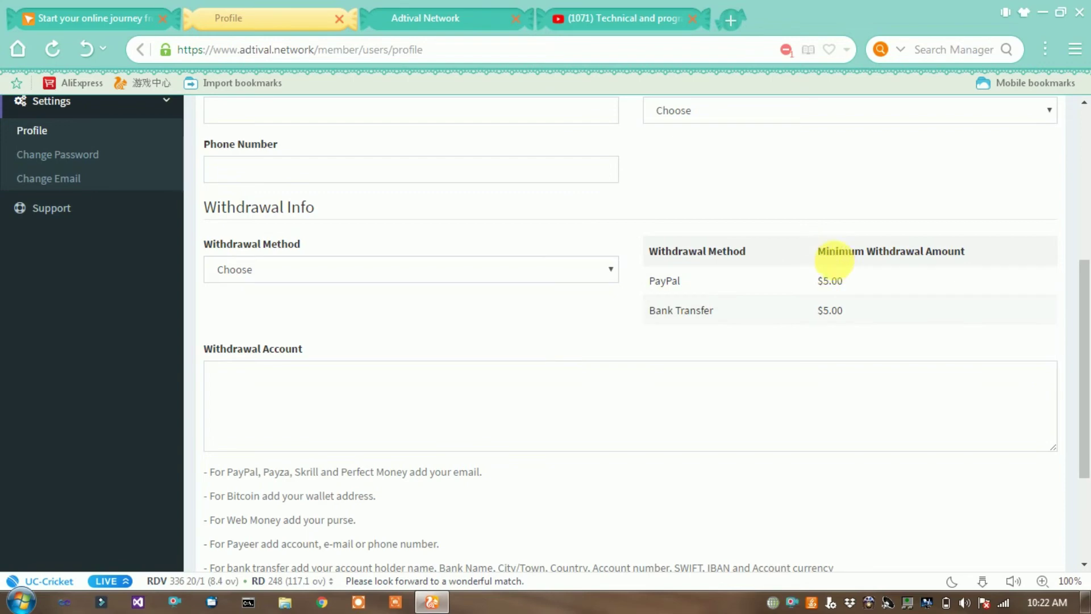
drag(817, 281, 884, 283)
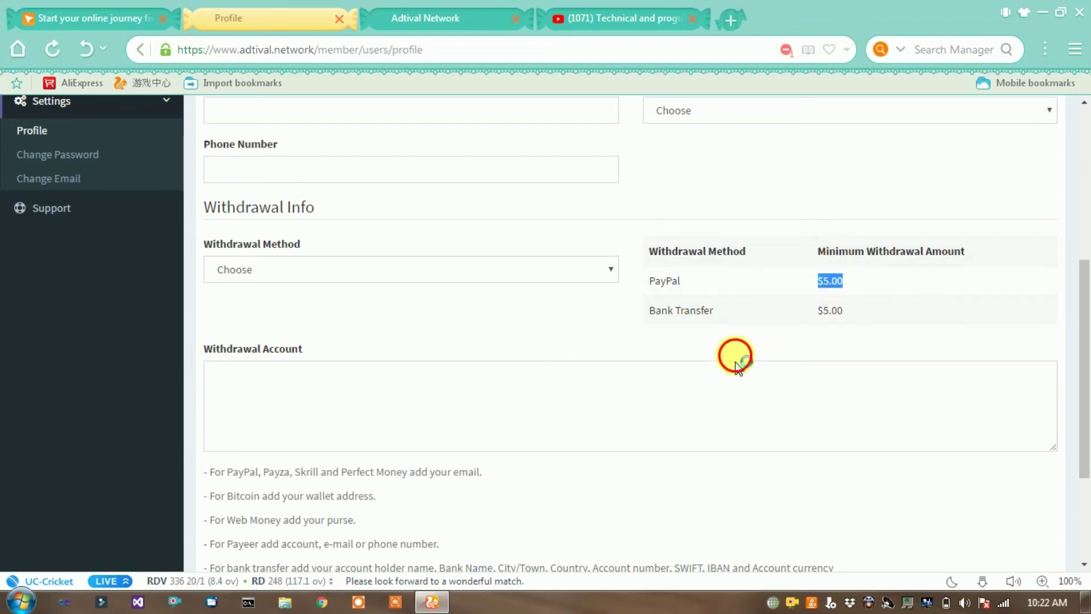
click(821, 333)
drag(823, 312, 865, 312)
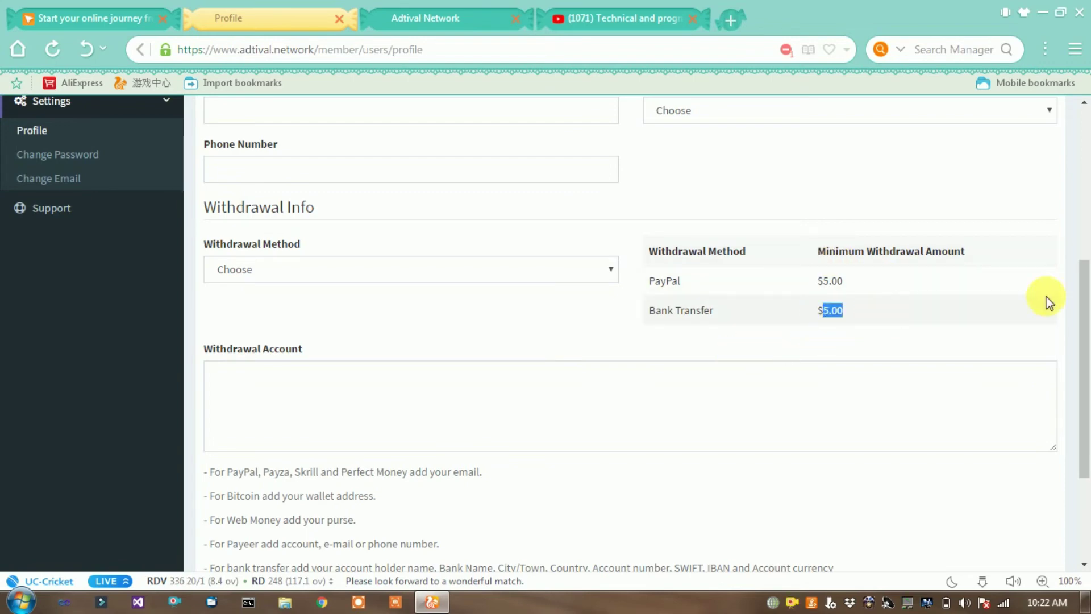
drag(1085, 268, 1088, 207)
click(1087, 206)
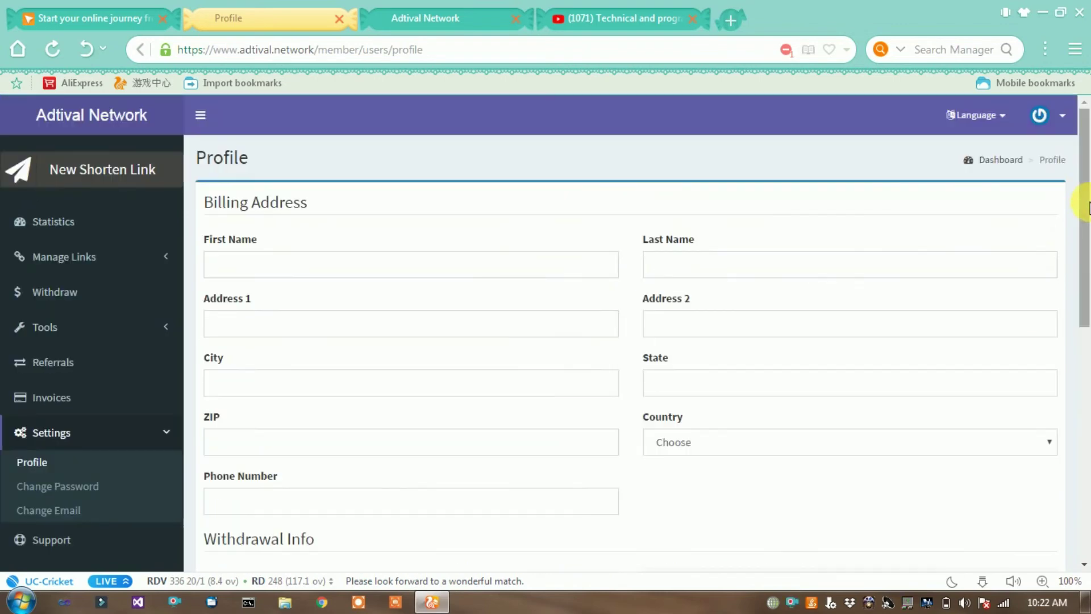
Go to the statistics dashboard, switch to the opened short link page and dismiss its notification permission request
click(116, 230)
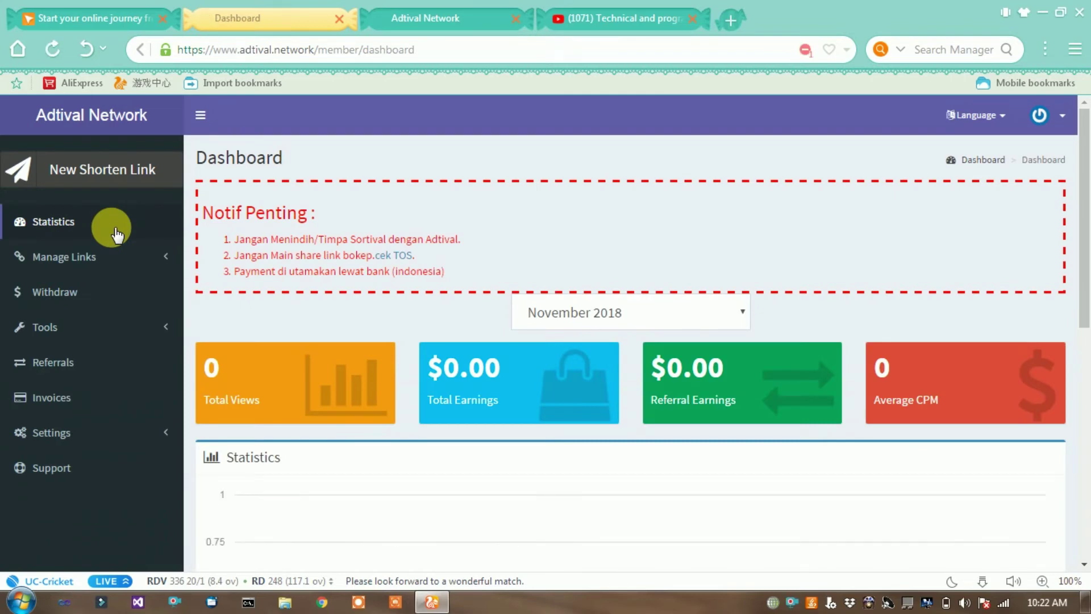
click(405, 18)
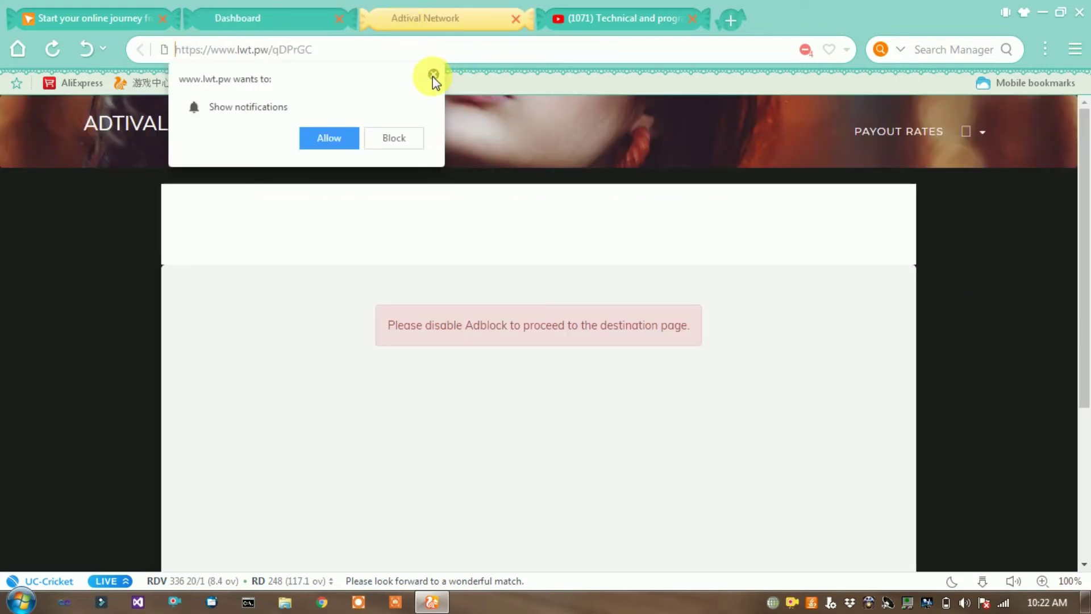
click(433, 74)
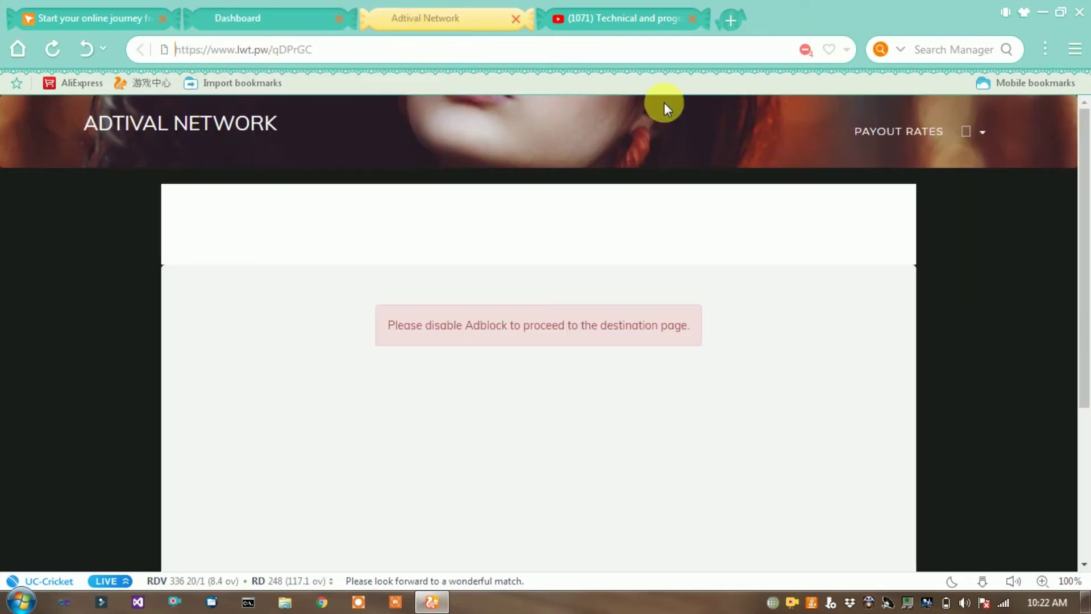
Close the short link page and check the referral earnings on the statistics dashboard
click(515, 18)
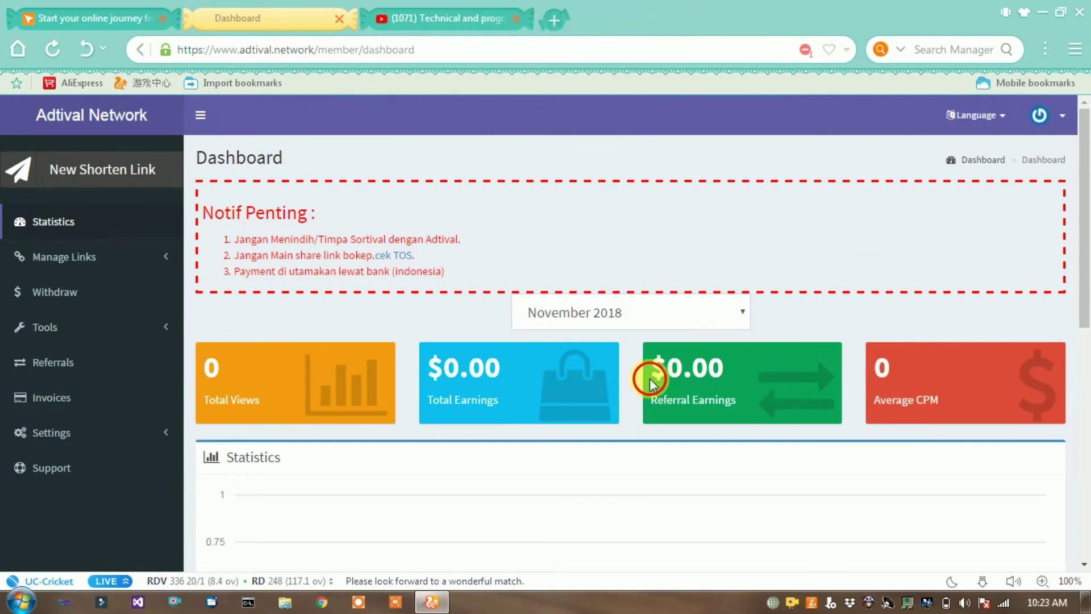
drag(649, 384, 734, 392)
click(735, 412)
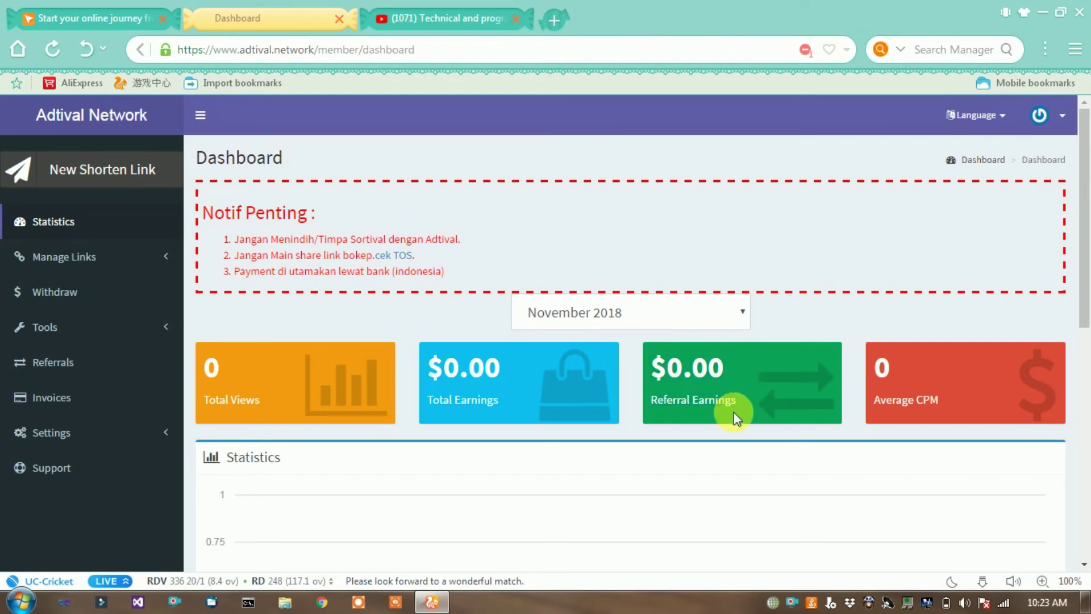
Open the Referrals page, examine the referral link and the referral program's commission terms, and return to the statistics dashboard
click(59, 368)
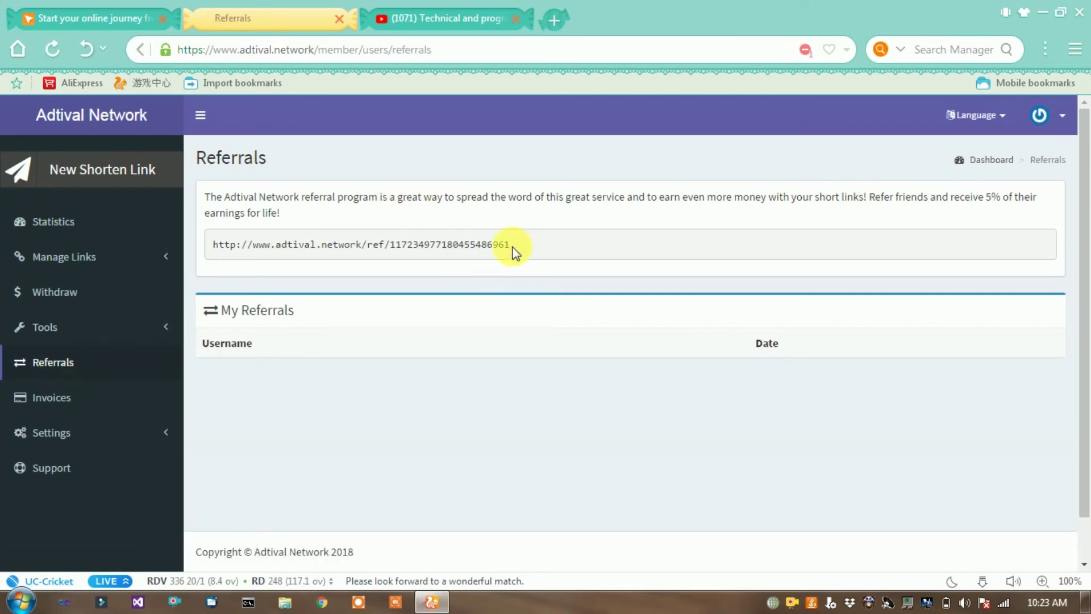
drag(510, 245, 252, 245)
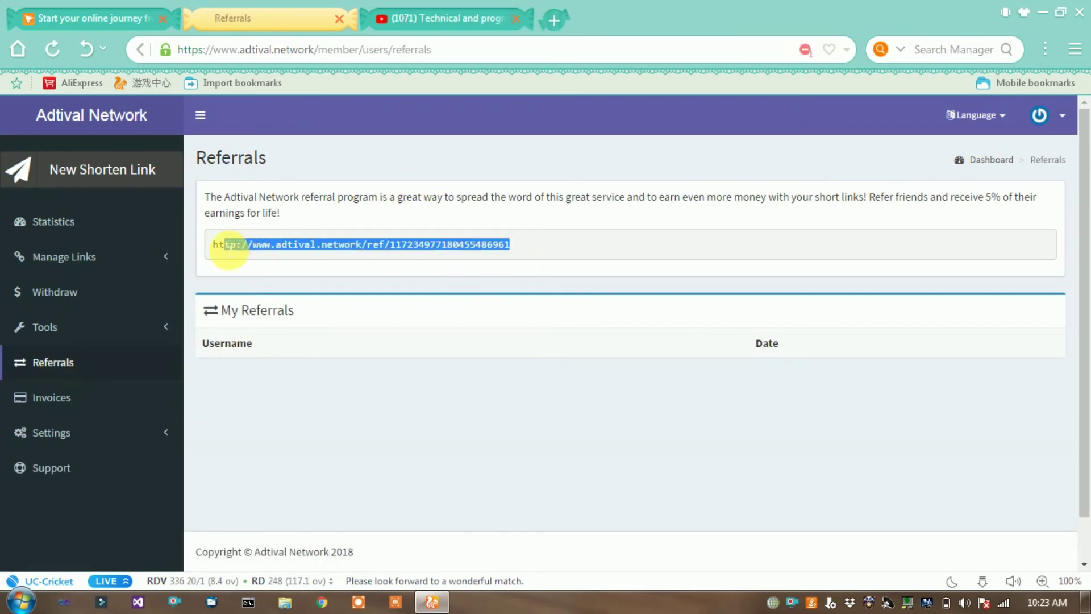
click(571, 249)
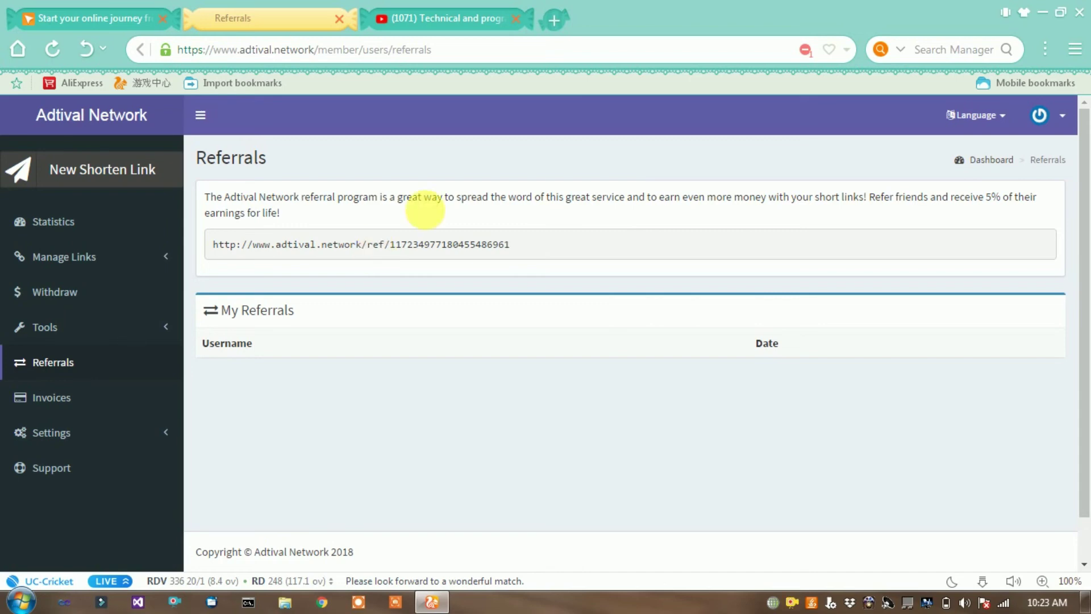
drag(895, 197, 1020, 213)
click(1016, 210)
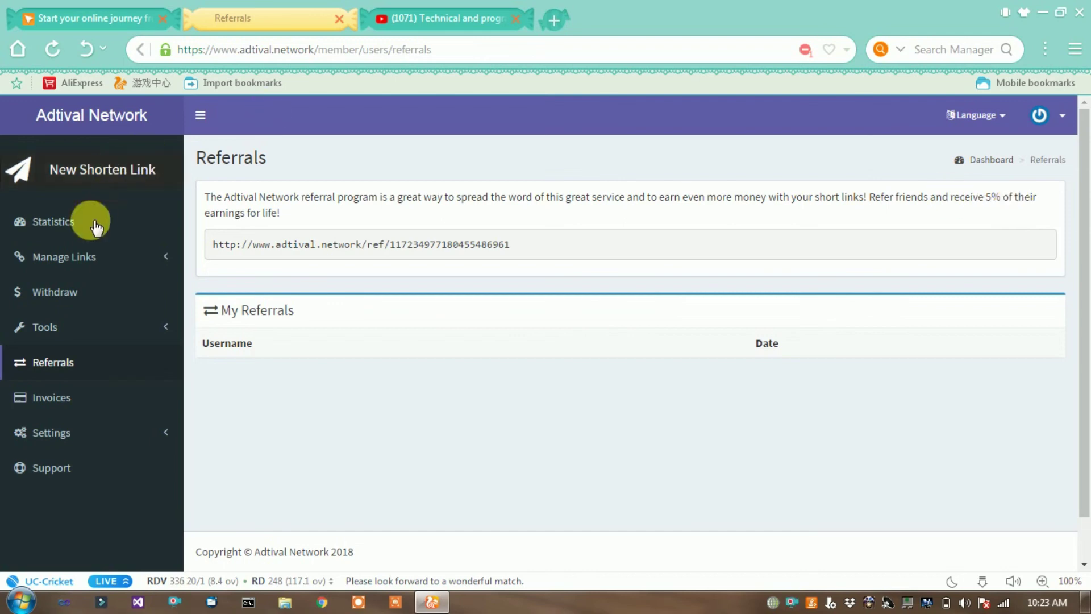
click(63, 227)
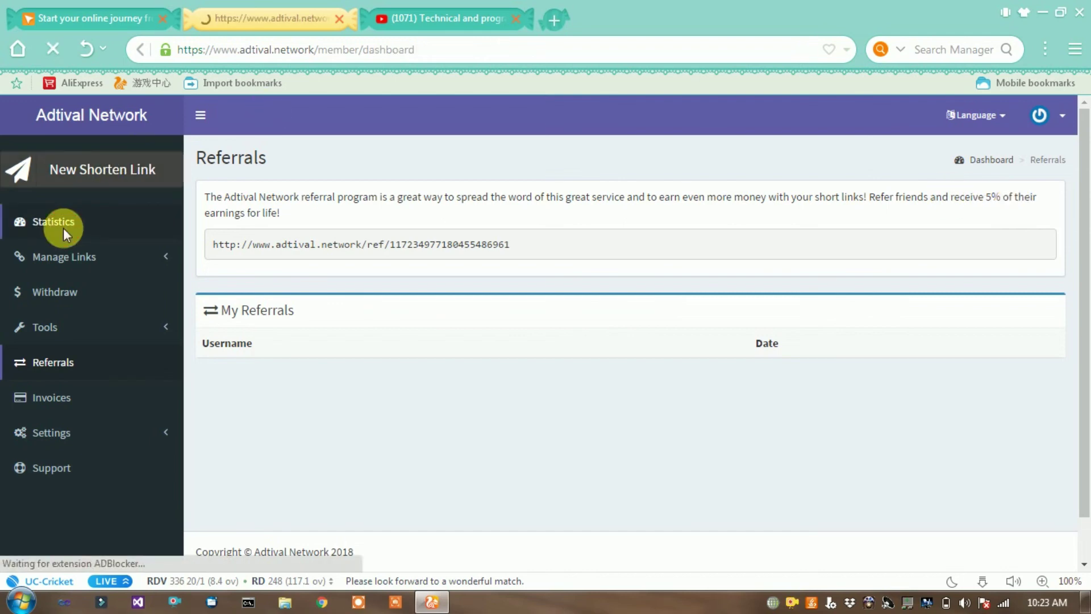